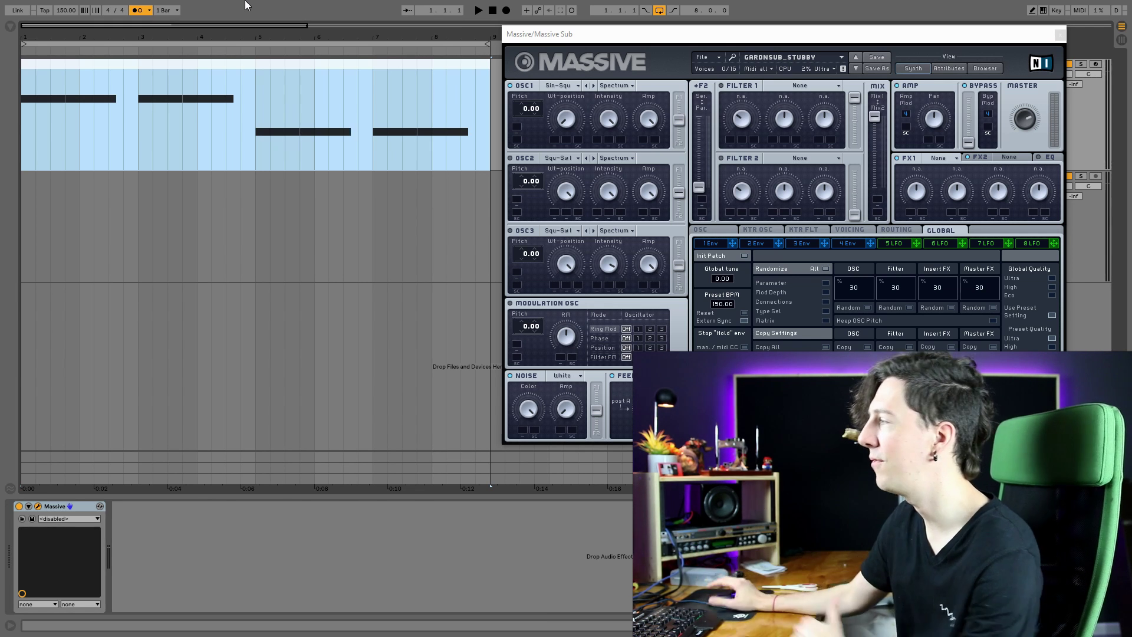
# Open the sub-bass clip's G#0 and E0 notes in the note editor and close the Massive window
pyautogui.doubleClick(248, 65)
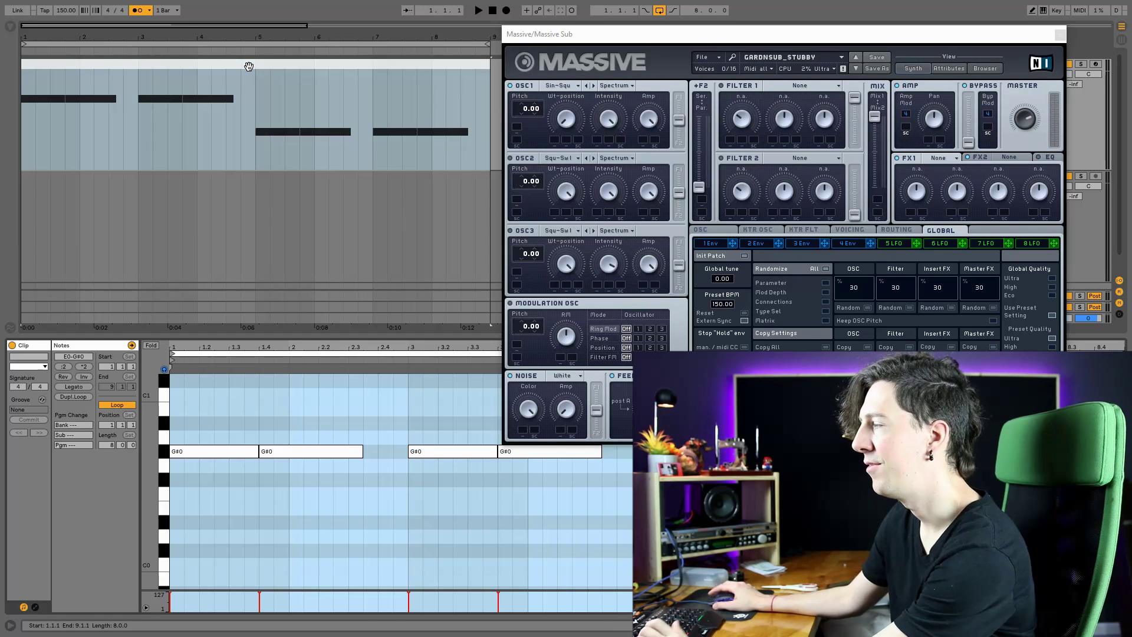
pyautogui.click(659, 54)
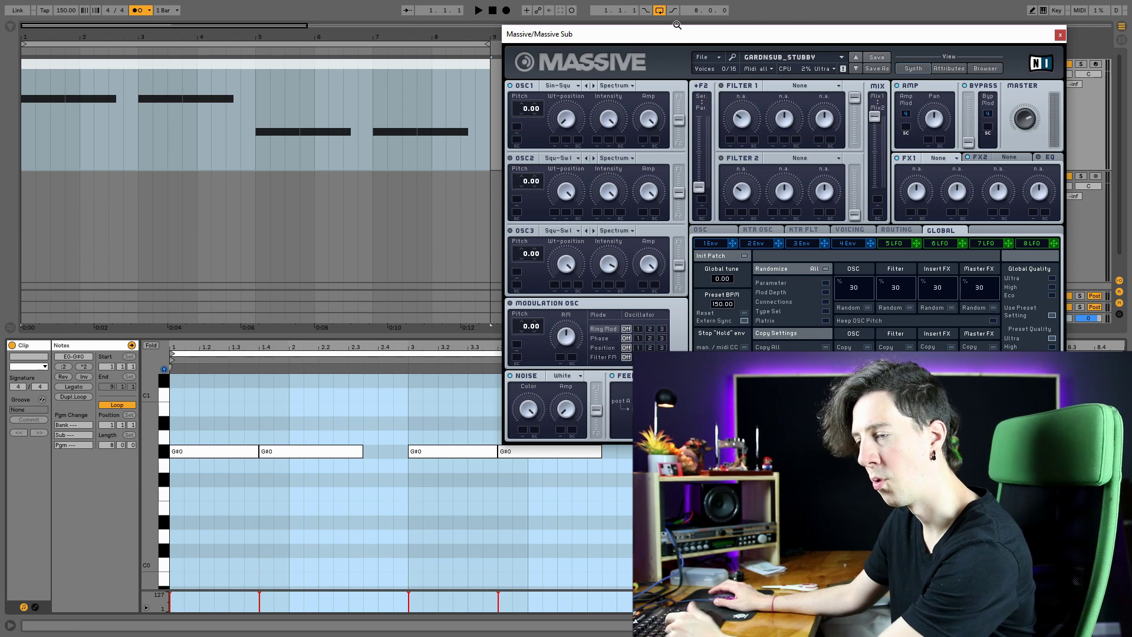
pyautogui.click(1059, 35)
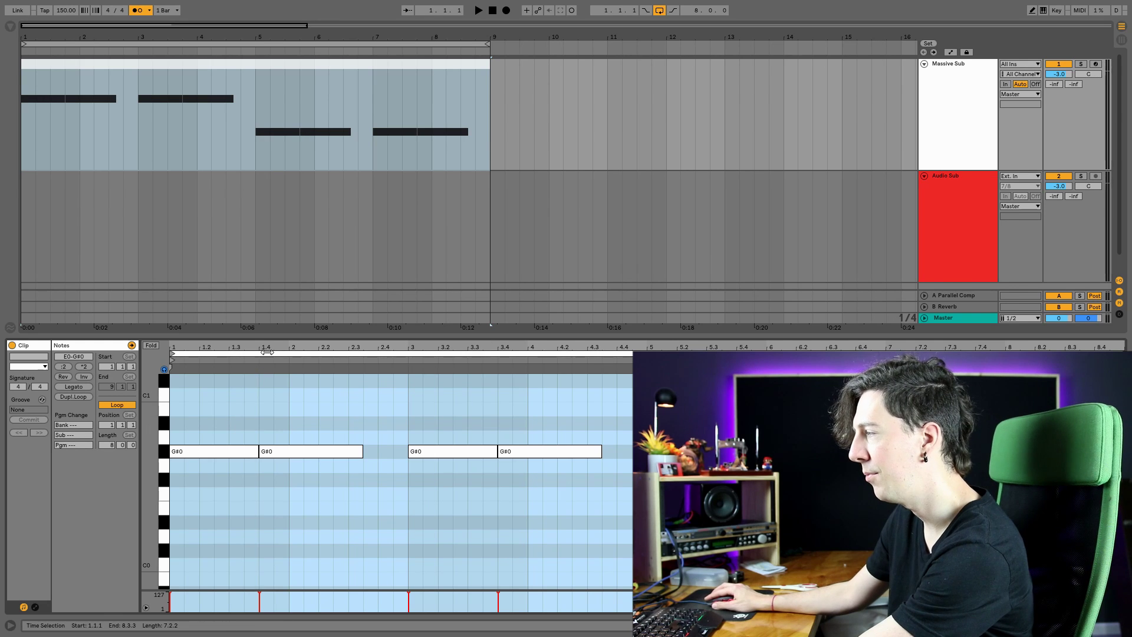
# Play the sub-bass clip through once, stop it, and select the Massive Sub track
pyautogui.press('space')
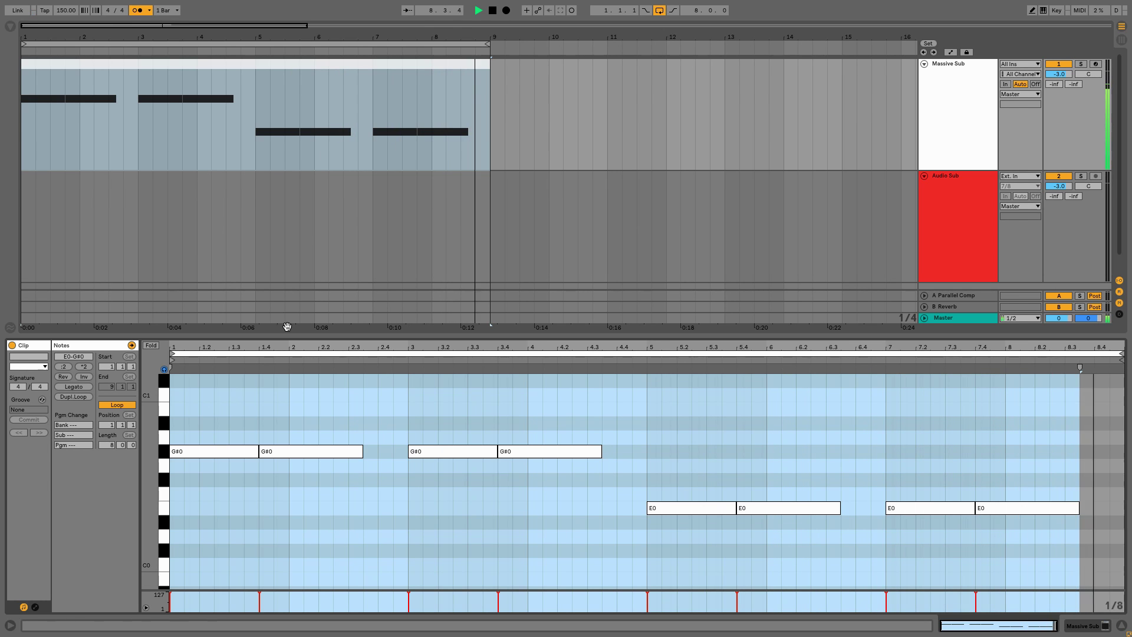
pyautogui.press('space')
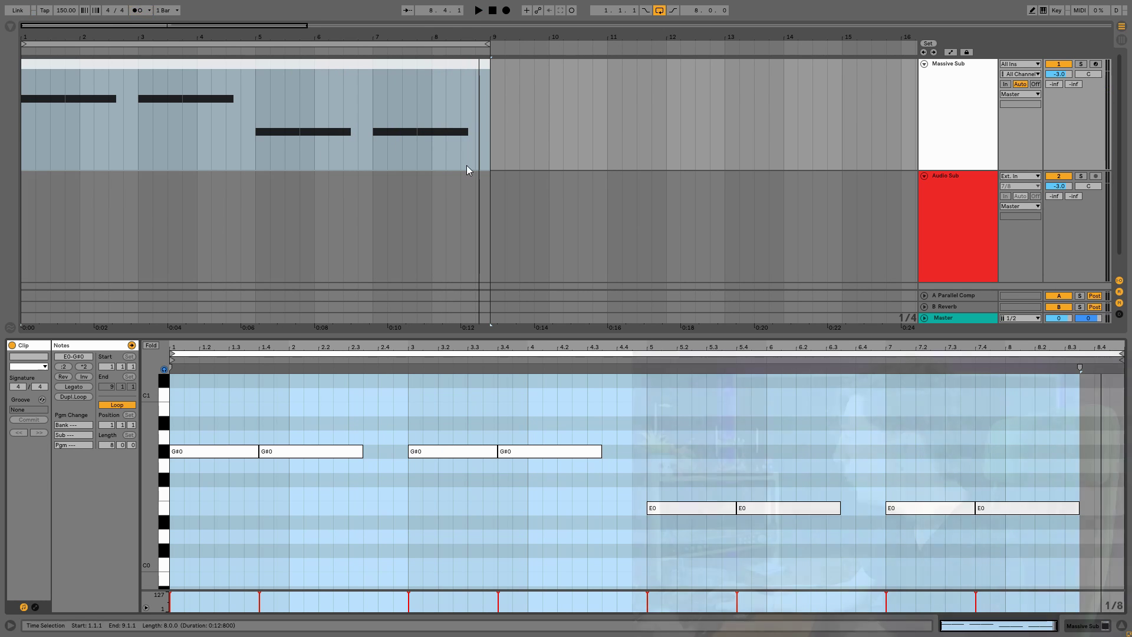
pyautogui.click(964, 91)
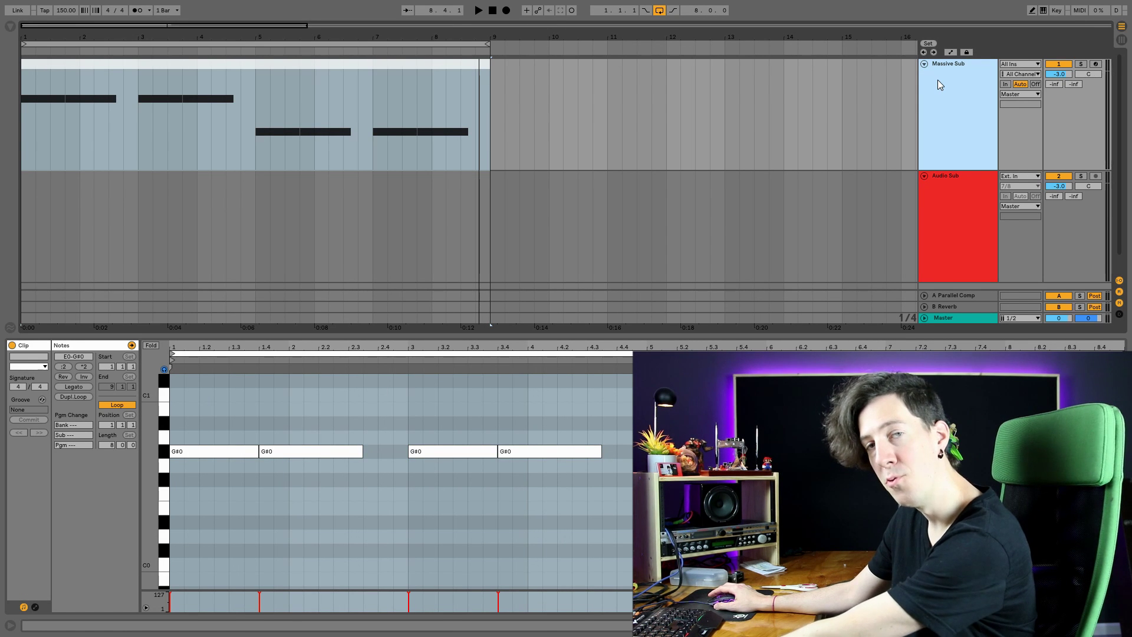
# Freeze Massive Sub and drag its frozen audio clip onto the Audio Sub track
pyautogui.rightClick(938, 79)
pyautogui.click(964, 150)
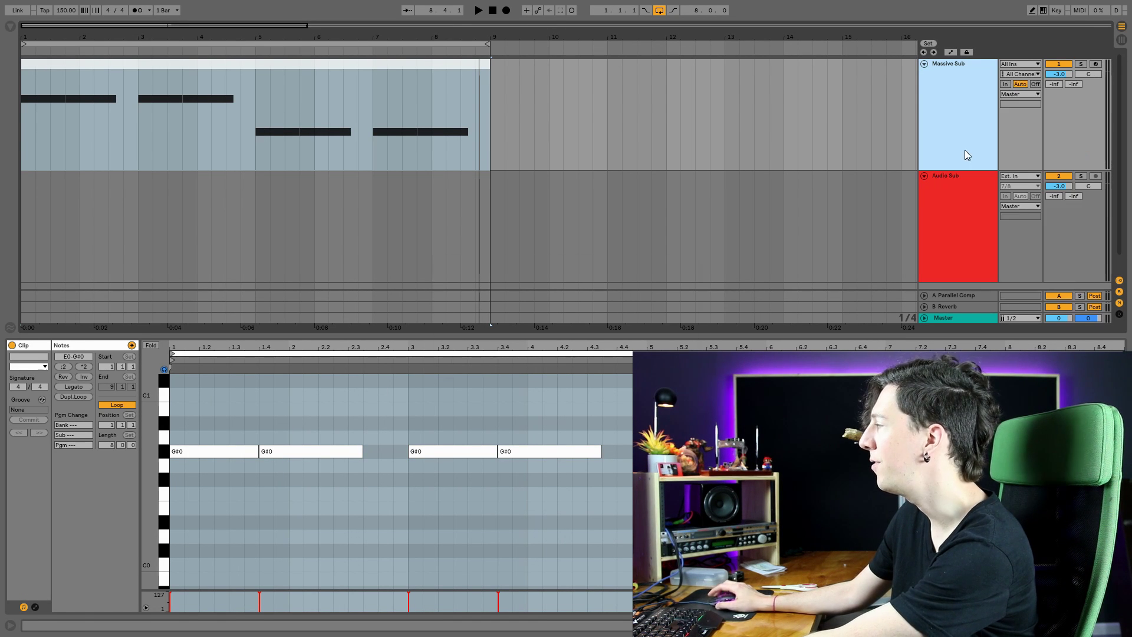
pyautogui.click(92, 69)
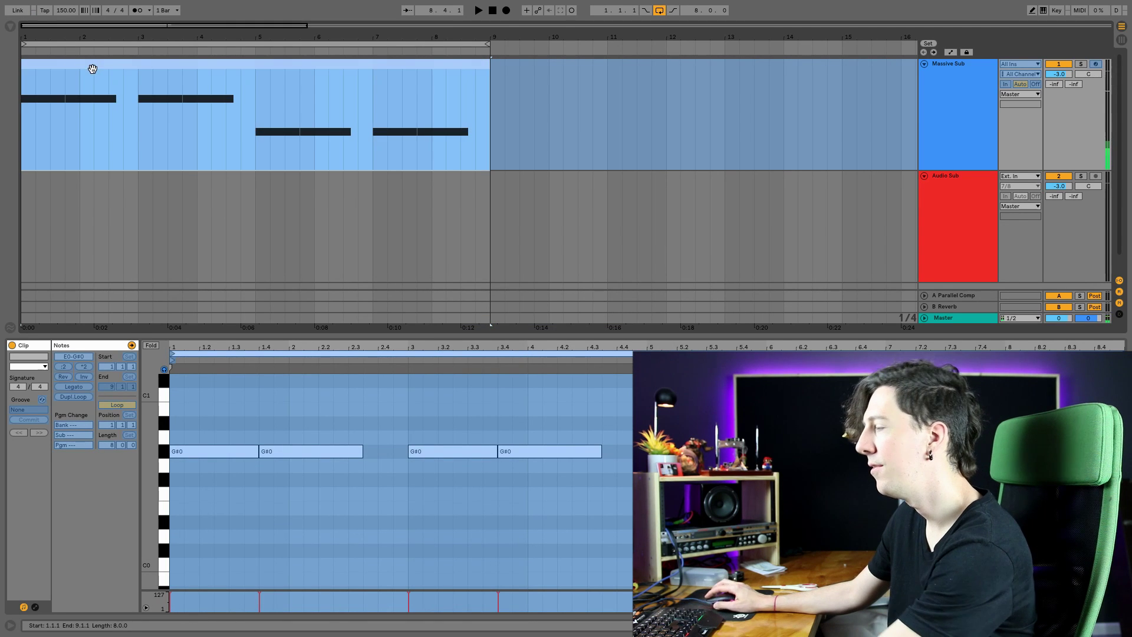
pyautogui.moveTo(93, 69); pyautogui.dragTo(27, 225)
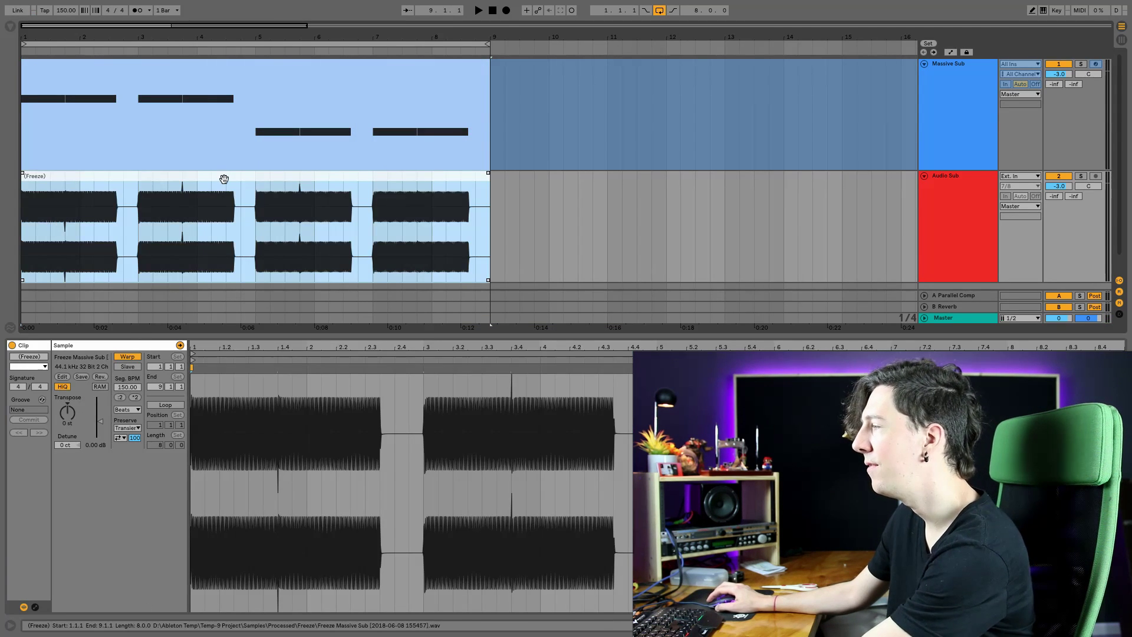
# Unfreeze Massive Sub back to editable MIDI and deactivate the Audio Sub track
pyautogui.rightClick(990, 94)
pyautogui.click(993, 175)
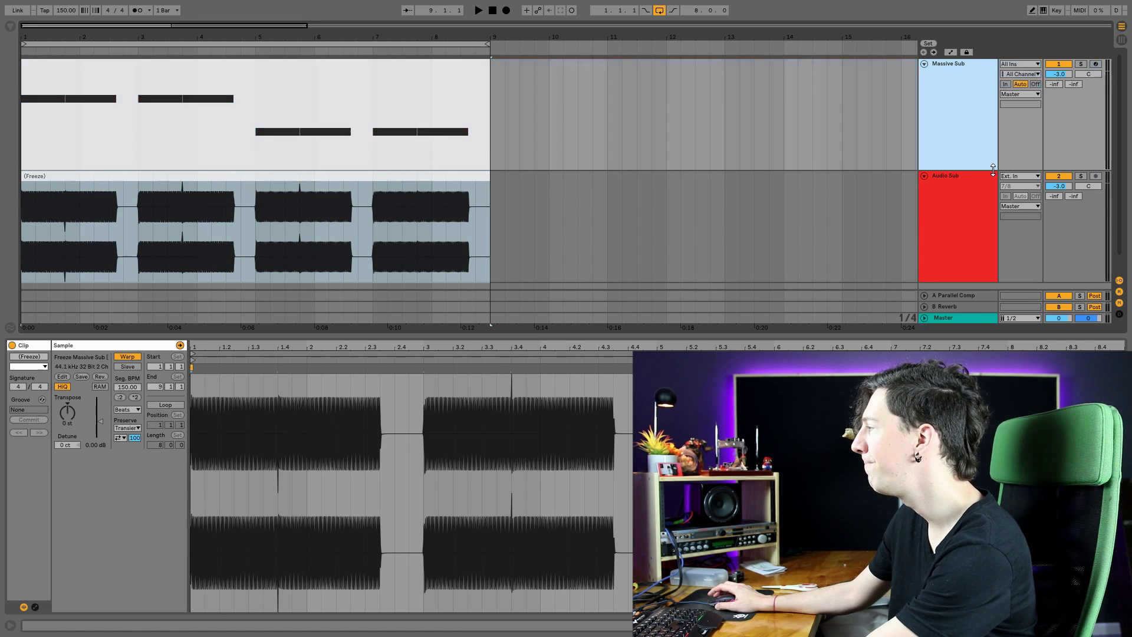
pyautogui.click(1063, 178)
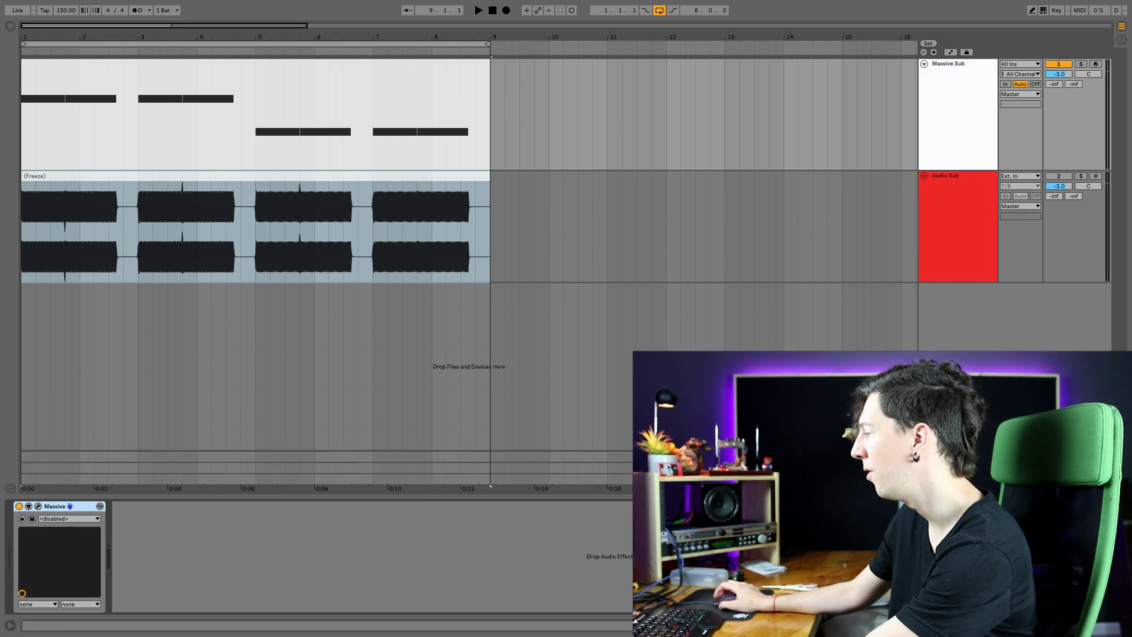
# Open Massive on its OSC page, showing Glide and the ±2 pitchbend range, after checking Voicing
pyautogui.doubleClick(949, 122)
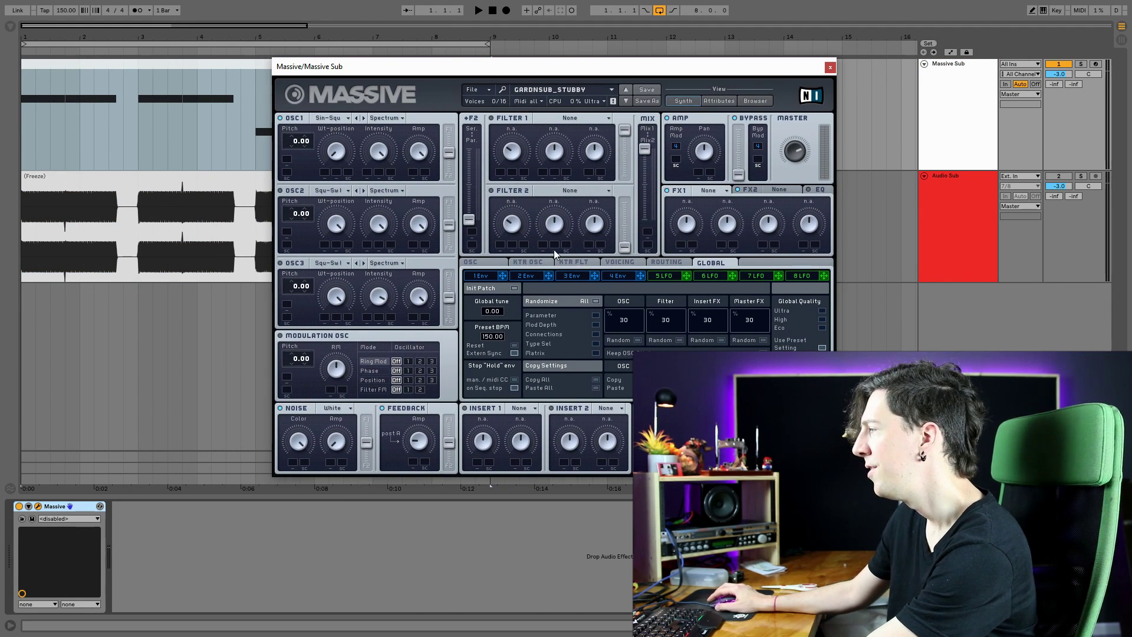
pyautogui.click(491, 263)
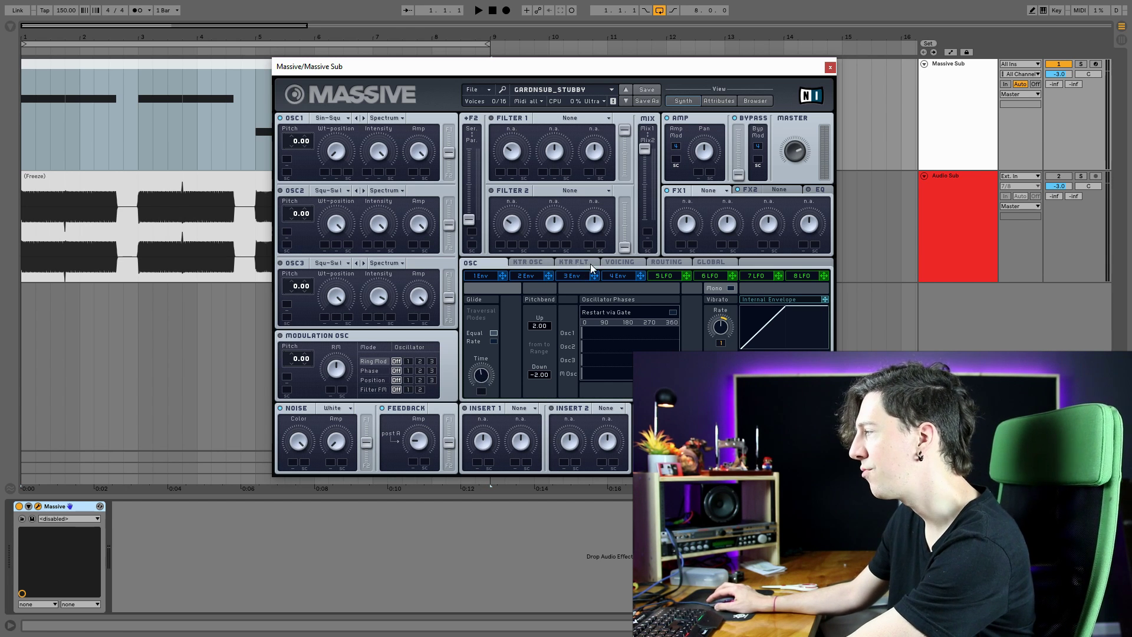
pyautogui.click(615, 263)
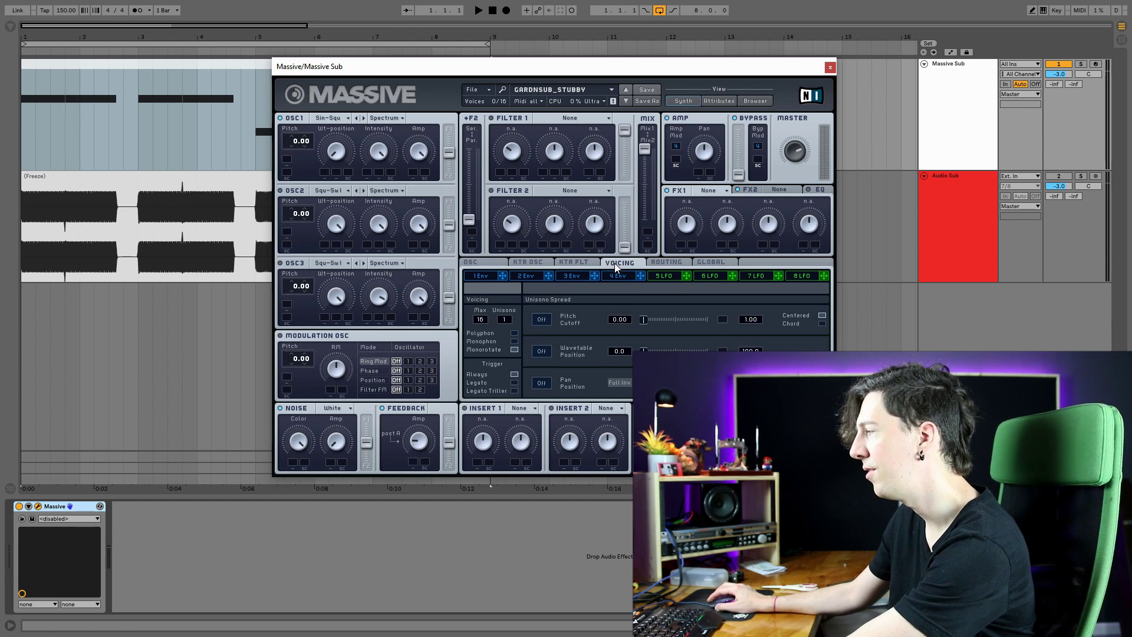
pyautogui.click(481, 263)
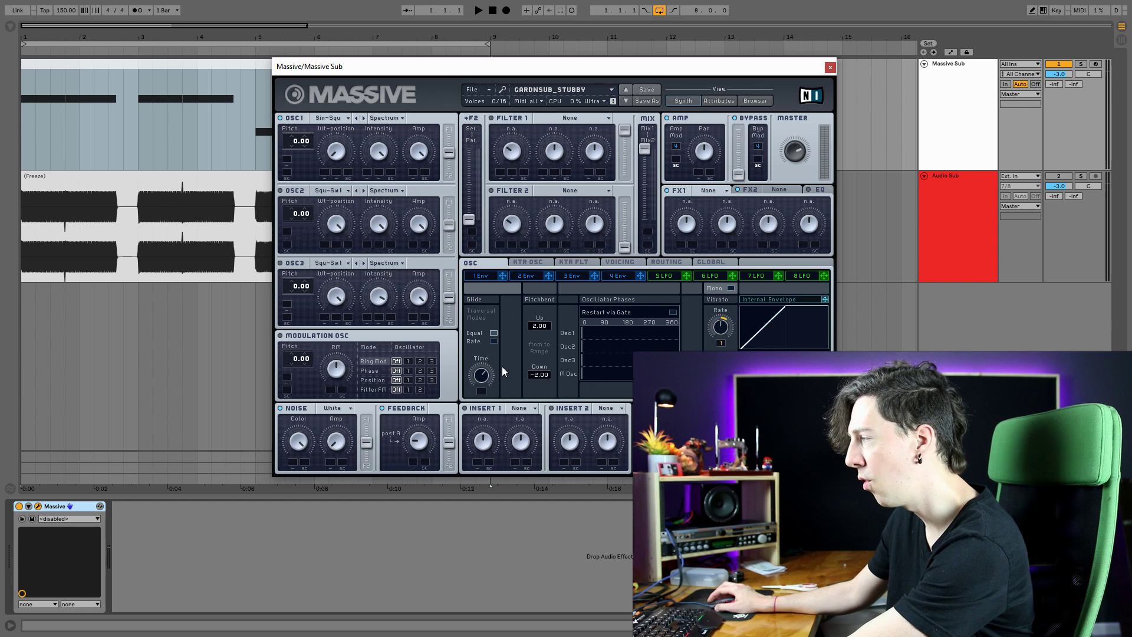
# Close Massive, open the sub-bass clip, and shorten the first G#0 note to end at 1.3
pyautogui.click(830, 67)
pyautogui.doubleClick(351, 71)
pyautogui.click(272, 524)
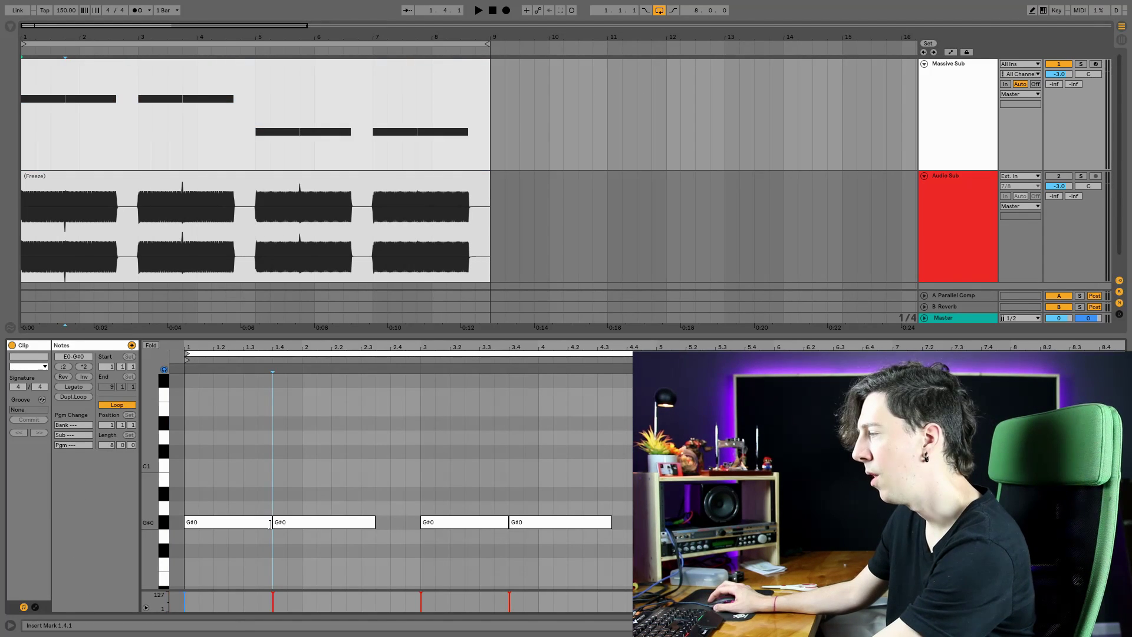
pyautogui.moveTo(271, 524); pyautogui.dragTo(245, 523)
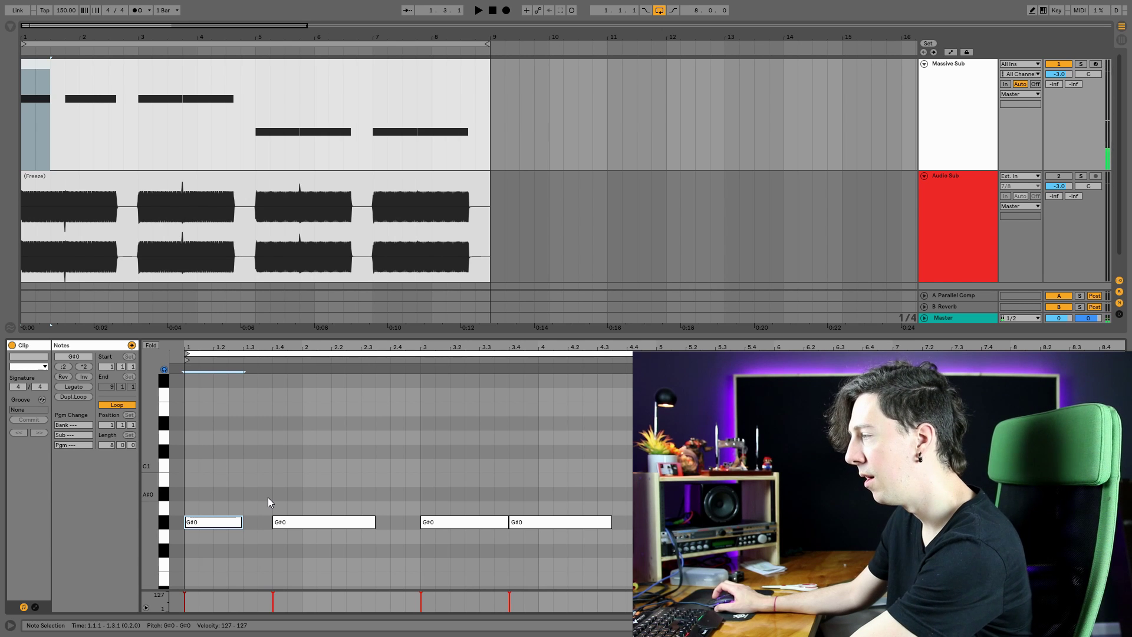
# Add an overlapping G#1 note from 1.3.1 to 1.4.1 and play back the slide
pyautogui.scroll(1, 267, 497)
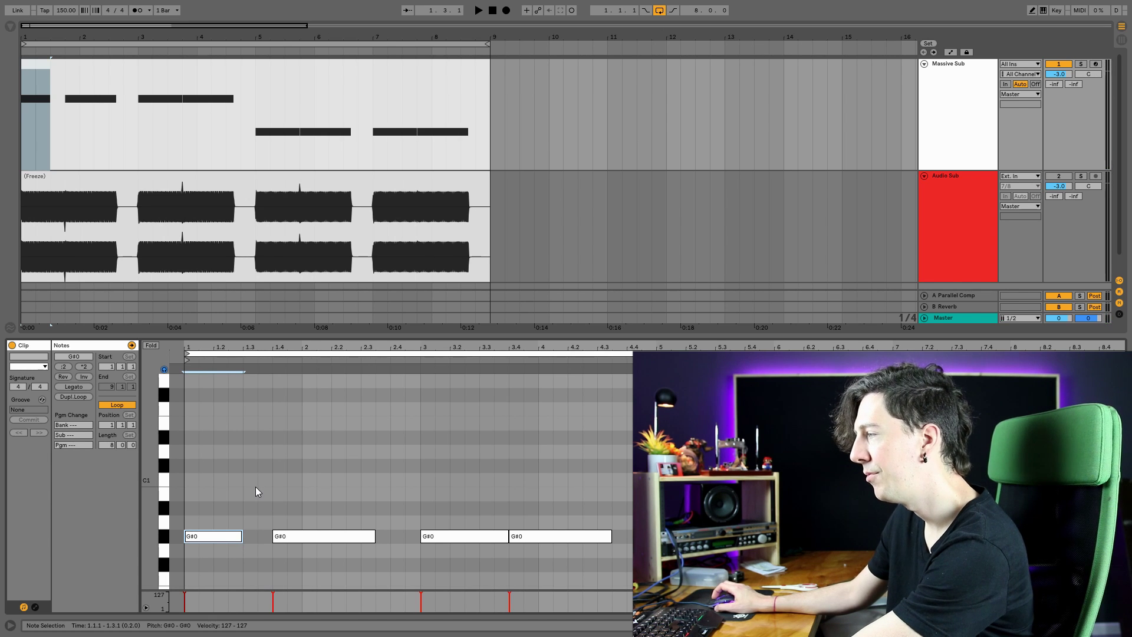
pyautogui.scroll(2, 256, 487)
pyautogui.doubleClick(246, 394)
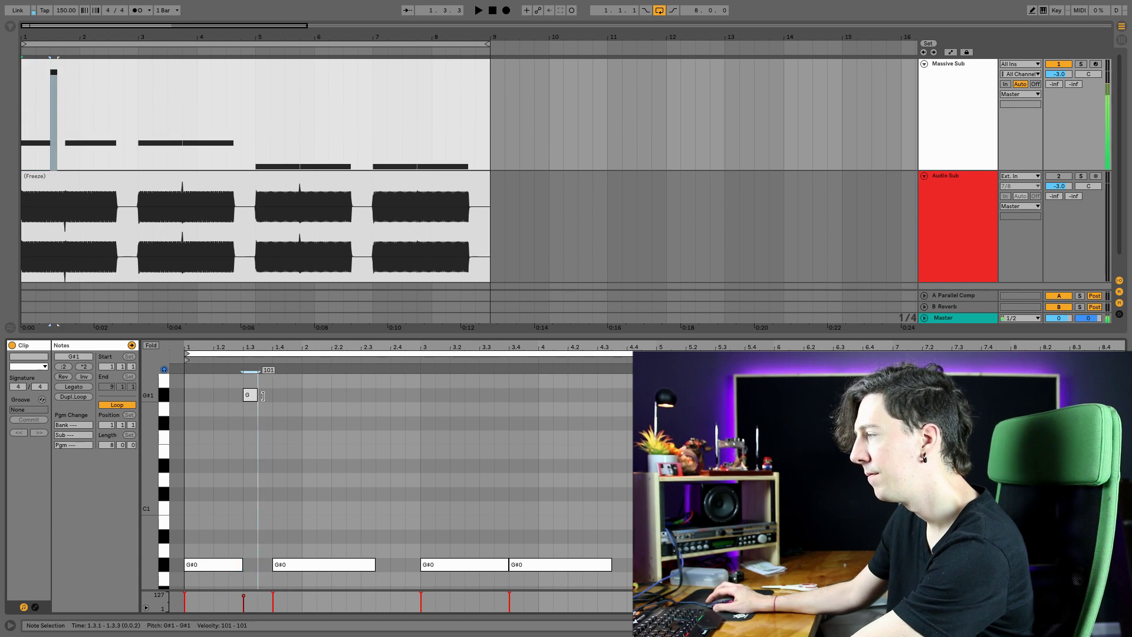
pyautogui.moveTo(264, 396); pyautogui.dragTo(272, 395)
pyautogui.press('space')
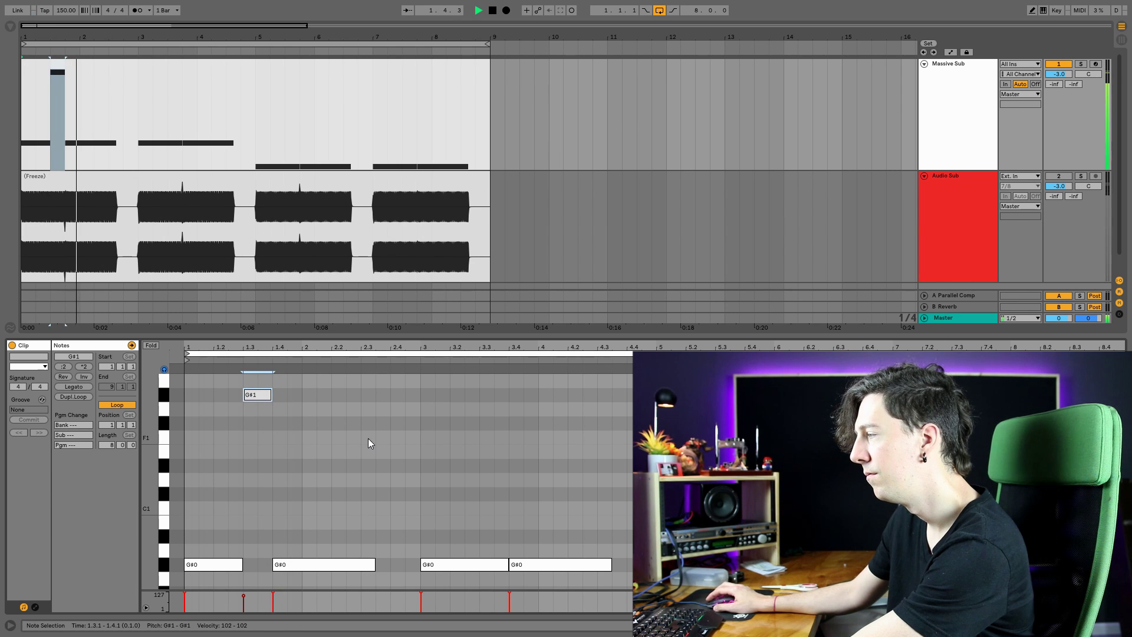
pyautogui.scroll(-5, 414, 458)
pyautogui.scroll(5, 303, 474)
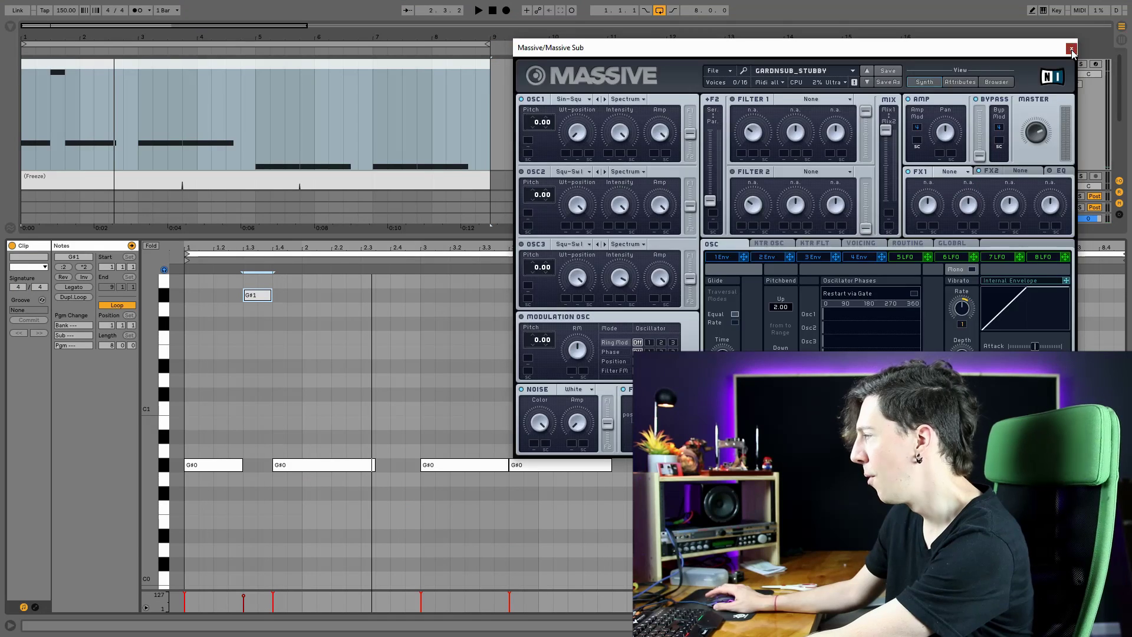
# Delete the overlapping G#1 note and extend the first G#0 note to beat 1.4
pyautogui.click(1072, 50)
pyautogui.doubleClick(257, 296)
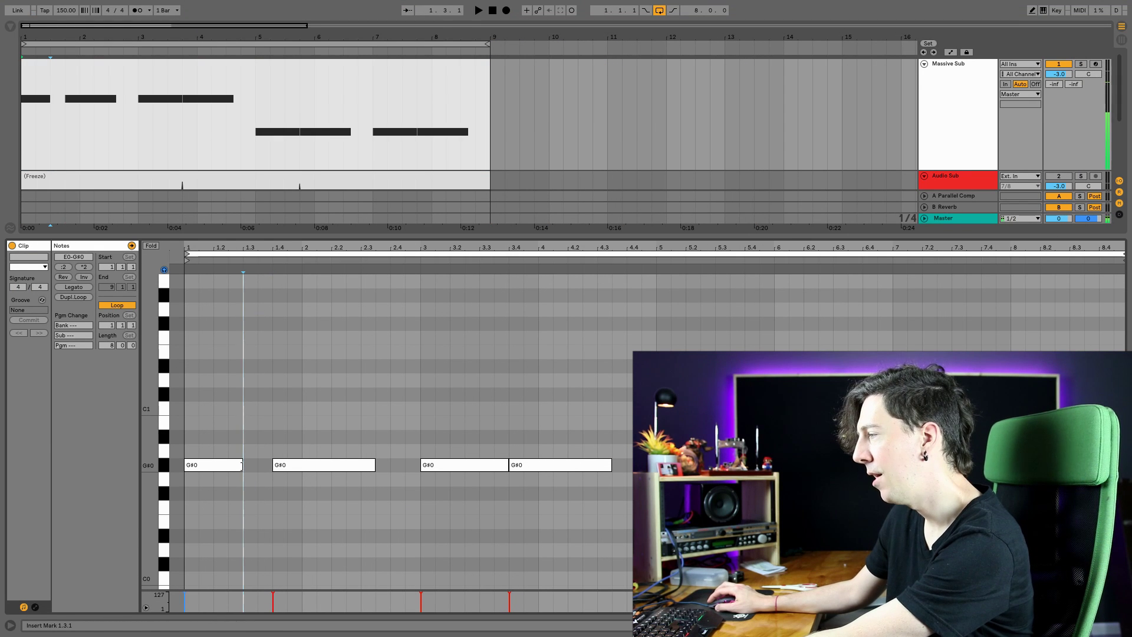
pyautogui.moveTo(242, 466); pyautogui.dragTo(271, 466)
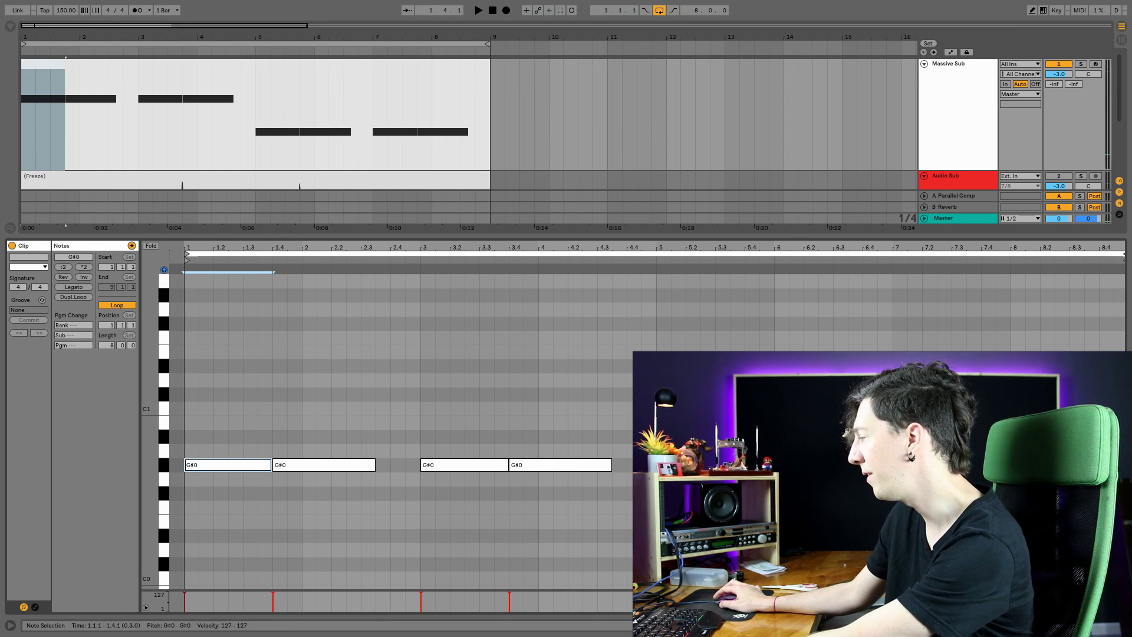
# Set Massive's pitchbend range to 24 up and -24 down, then close the synth
pyautogui.hotkey('shift', 'Tab')
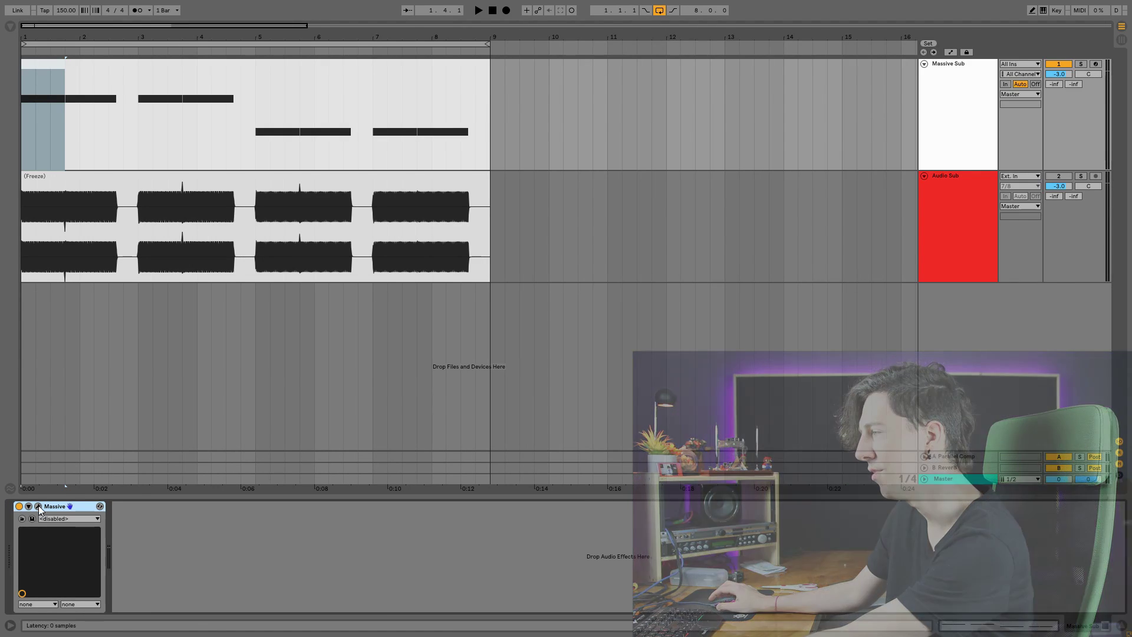
pyautogui.click(39, 507)
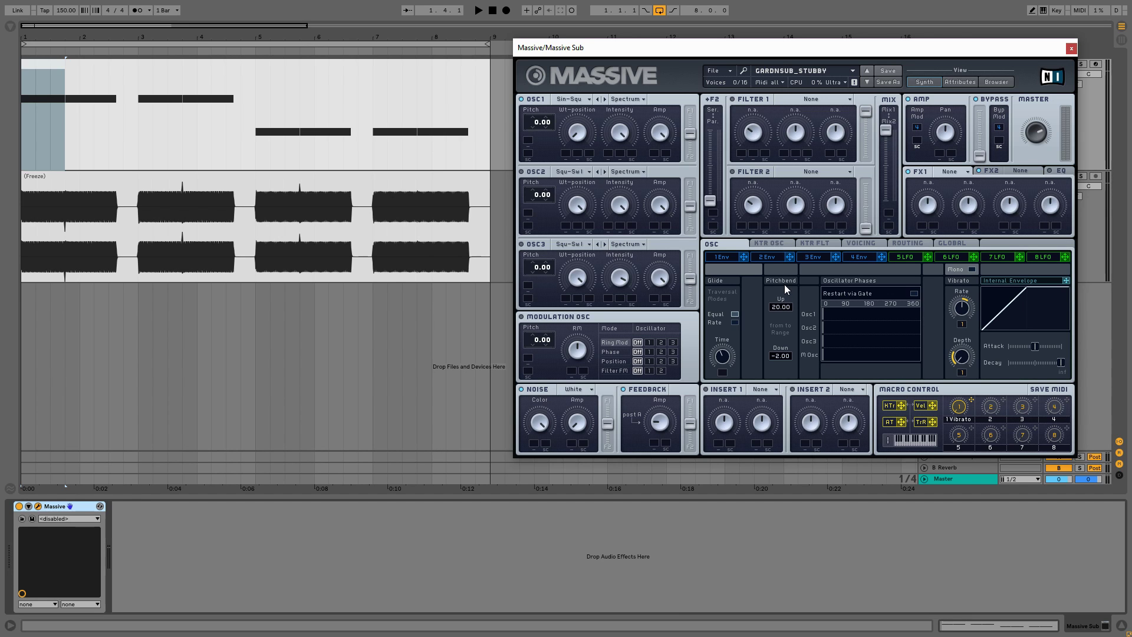
pyautogui.moveTo(784, 282); pyautogui.dragTo(784, 281)
pyautogui.moveTo(781, 356); pyautogui.dragTo(780, 399)
pyautogui.click(1071, 48)
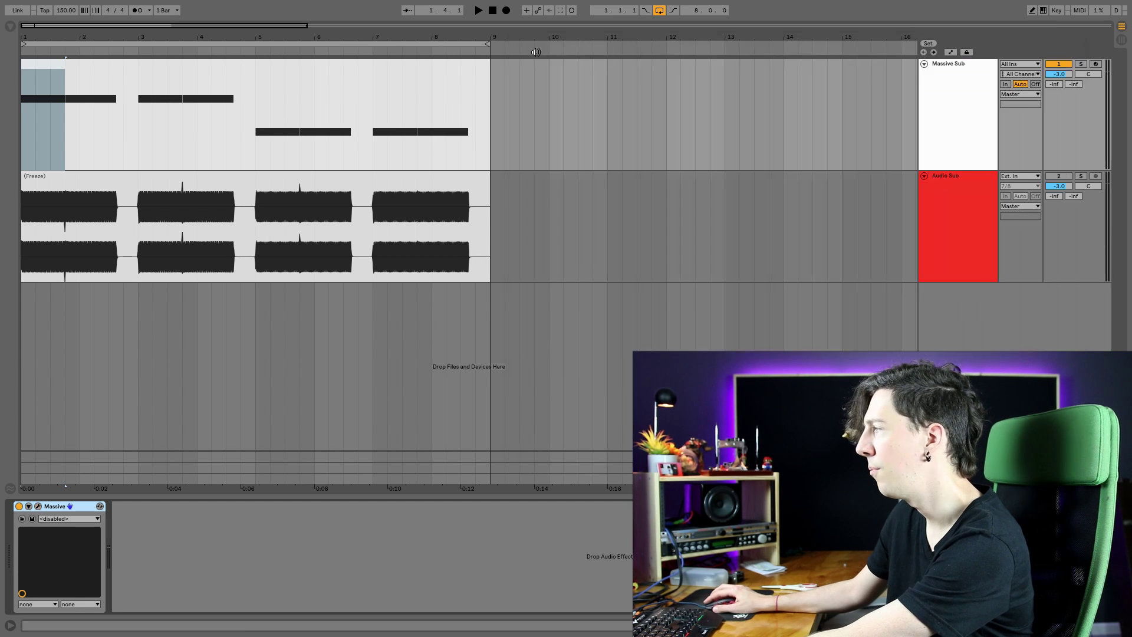
# Draw an upward Pitch Bend envelope spike near beat 1.4 in the Massive Sub clip and play it
pyautogui.doubleClick(428, 64)
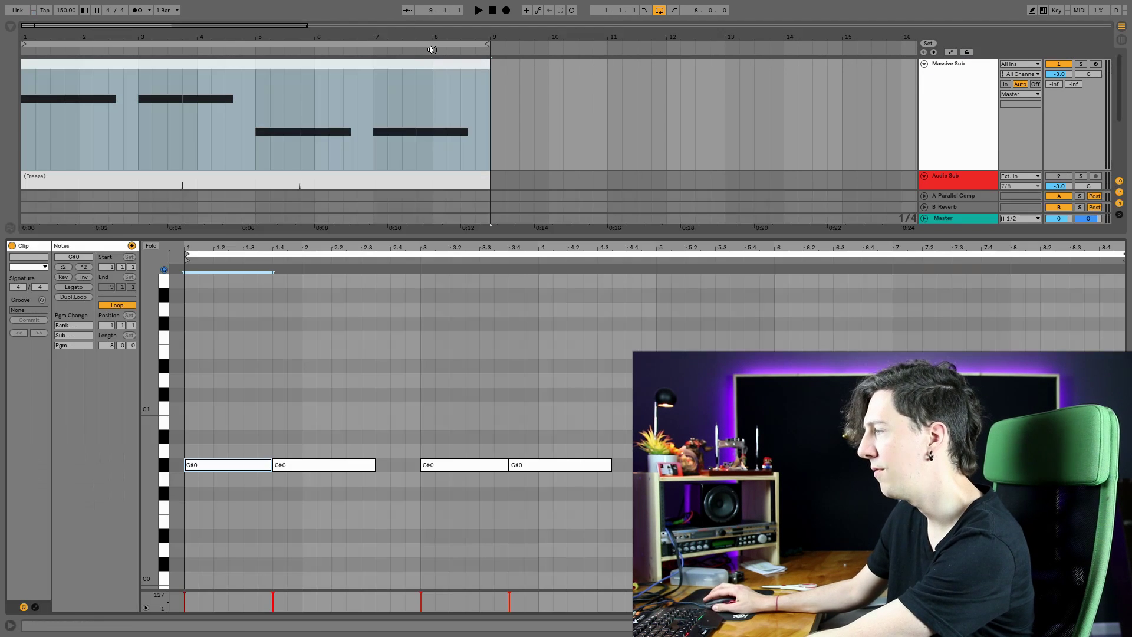
pyautogui.click(34, 609)
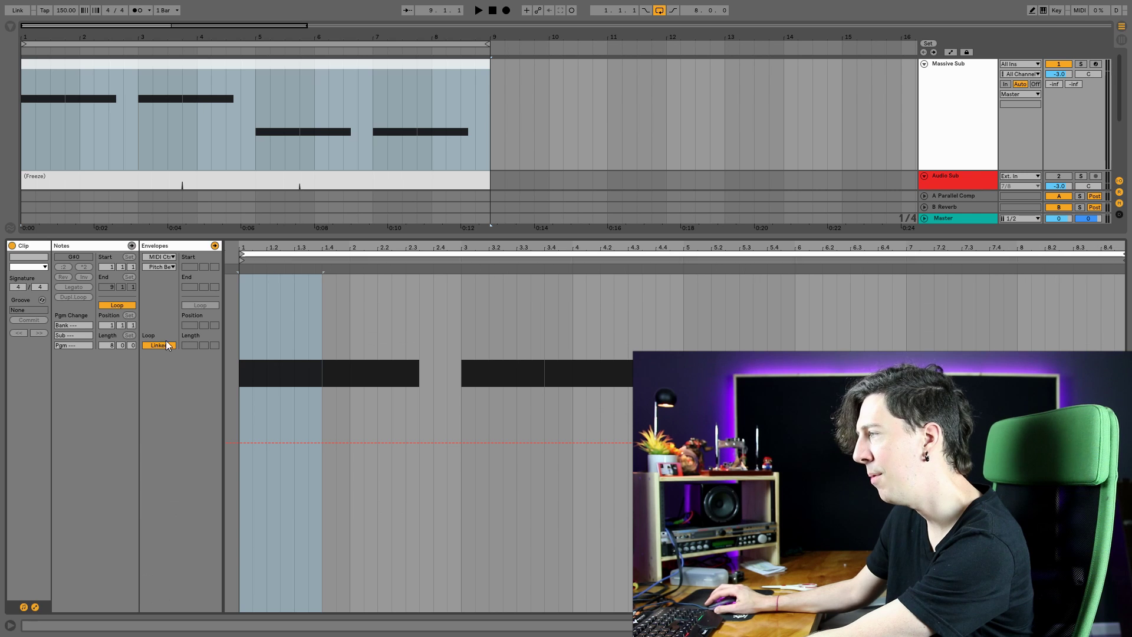
pyautogui.click(166, 267)
pyautogui.click(165, 274)
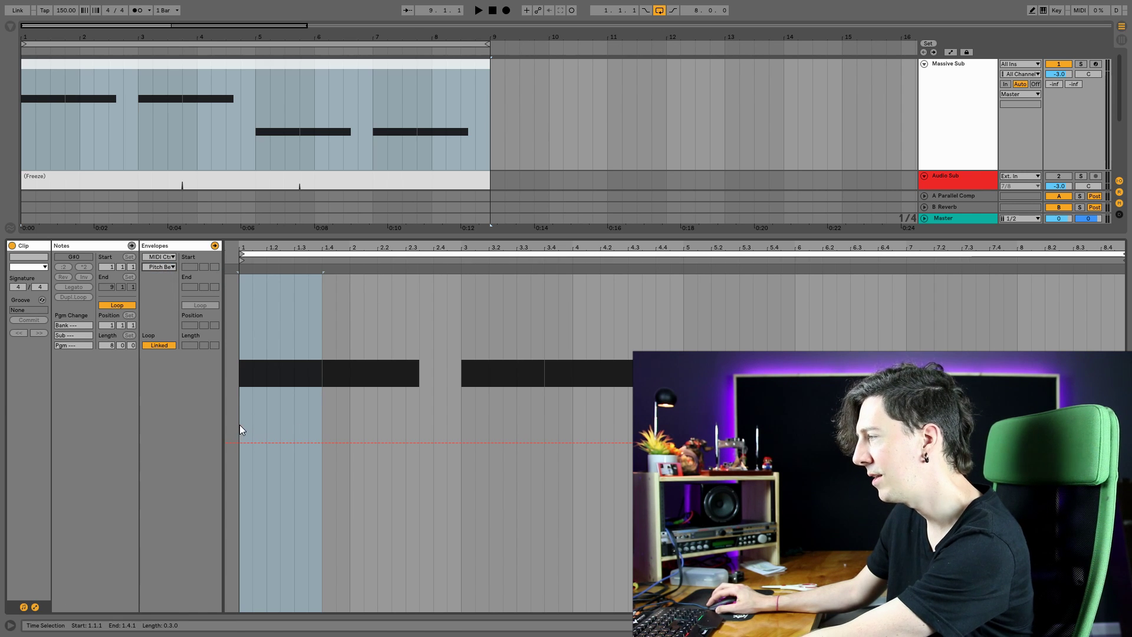
pyautogui.moveTo(240, 425); pyautogui.dragTo(339, 407)
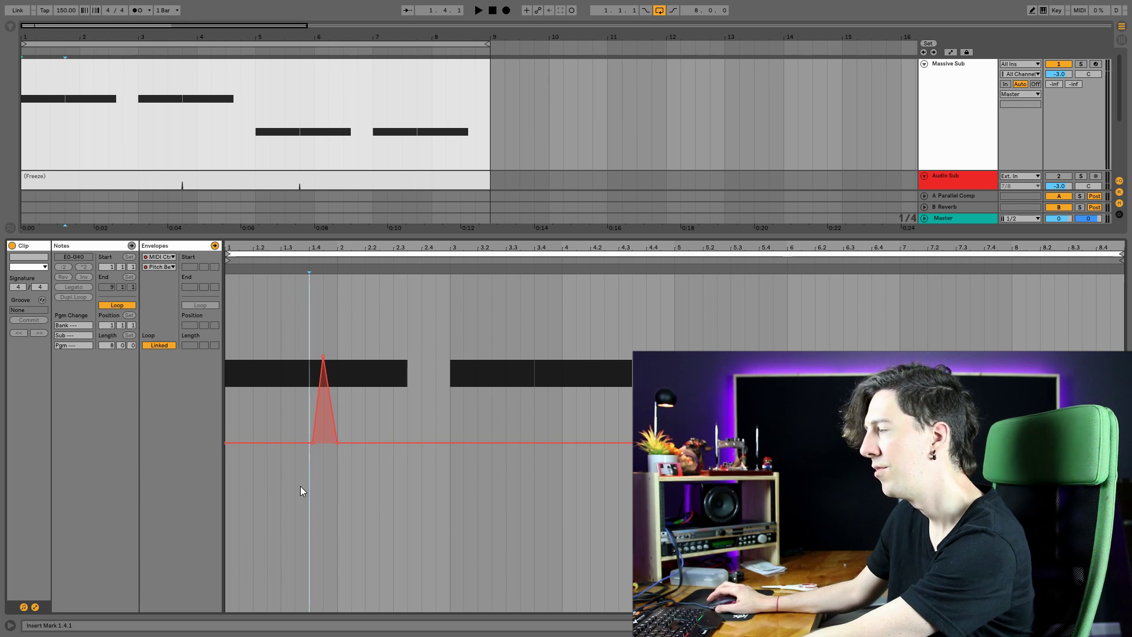
pyautogui.press('space')
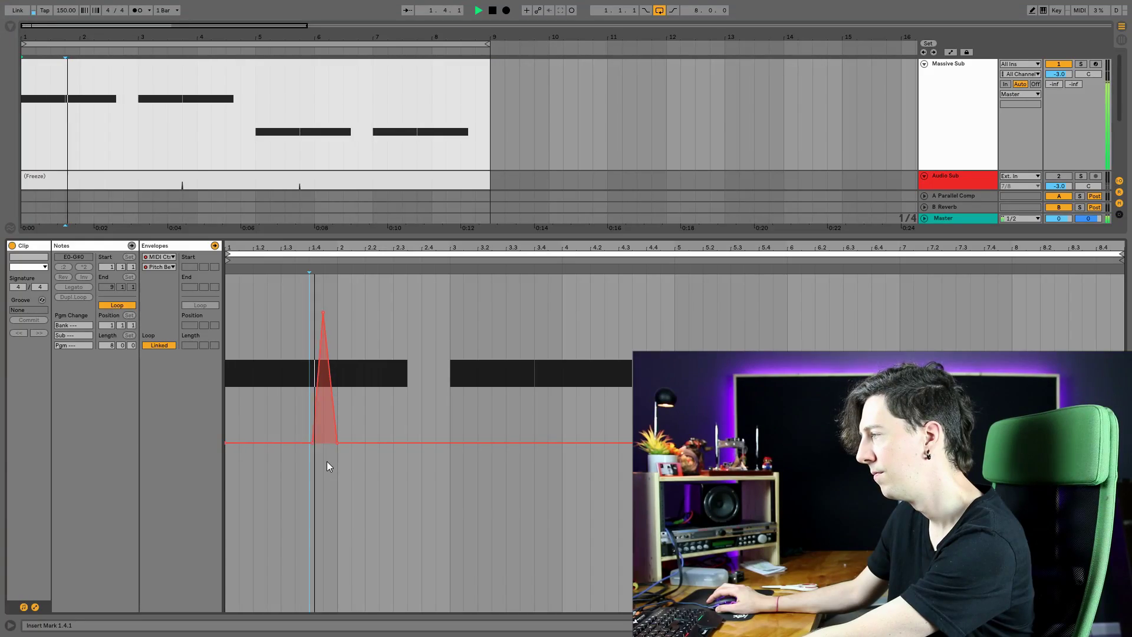
pyautogui.press('space')
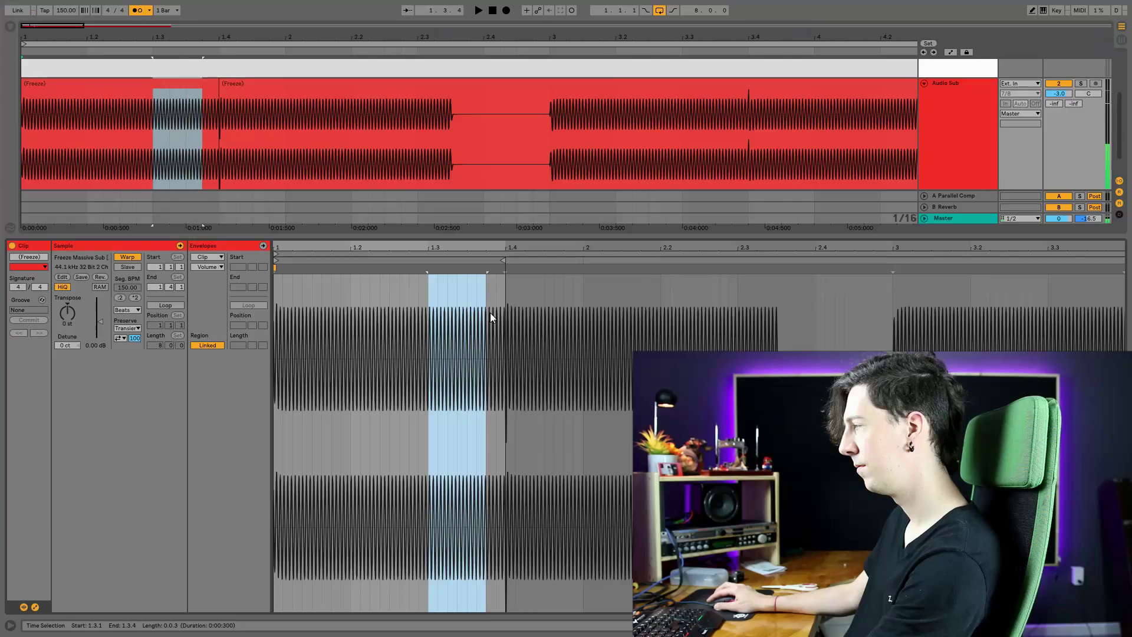
# Raise the Audio Sub clip's Transposition envelope to about +12 st between beats 1.3 and 1.4, then play it
pyautogui.moveTo(490, 312); pyautogui.dragTo(506, 313)
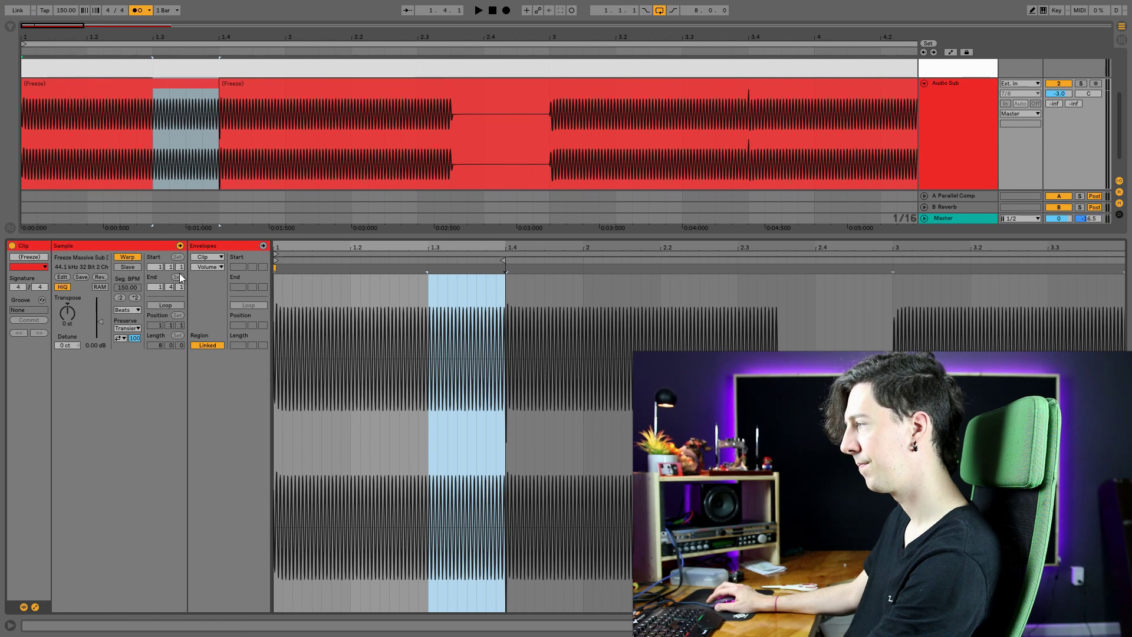
pyautogui.click(214, 267)
pyautogui.click(229, 287)
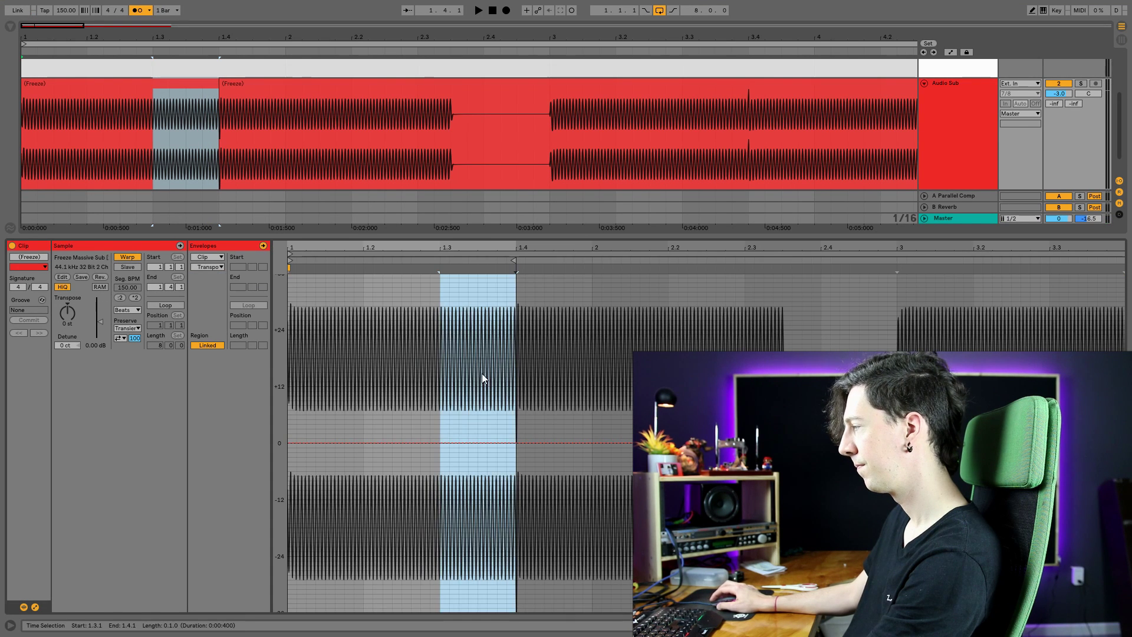
pyautogui.moveTo(477, 441)
pyautogui.mouseDown()
pyautogui.moveTo(487, 377)
pyautogui.moveTo(466, 392)
pyautogui.moveTo(478, 387)
pyautogui.mouseUp()
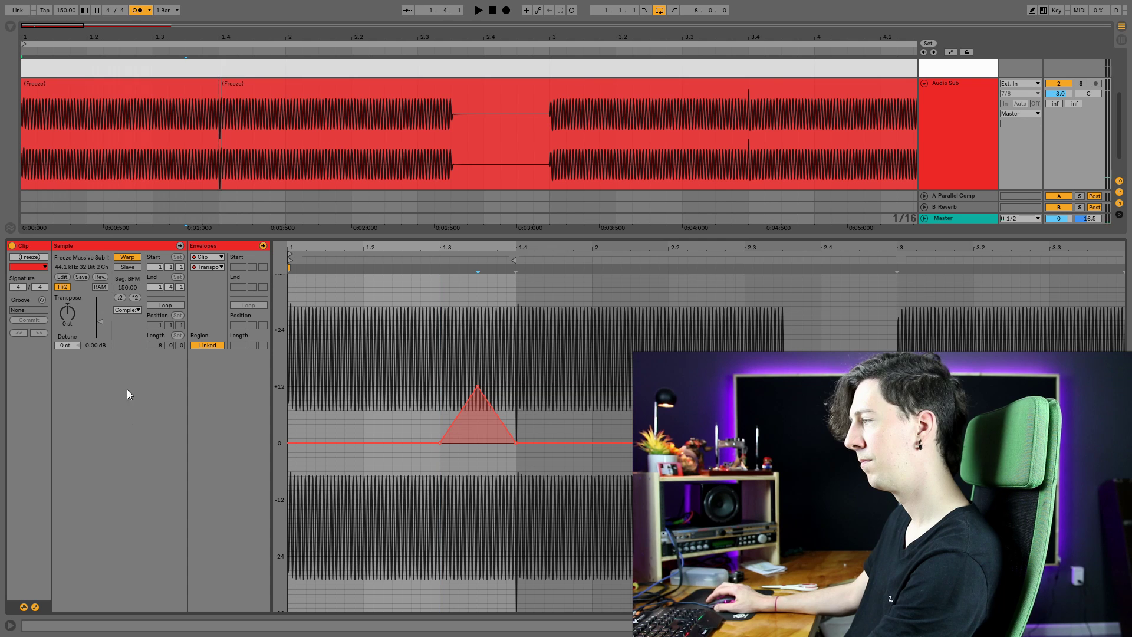
pyautogui.press('space')
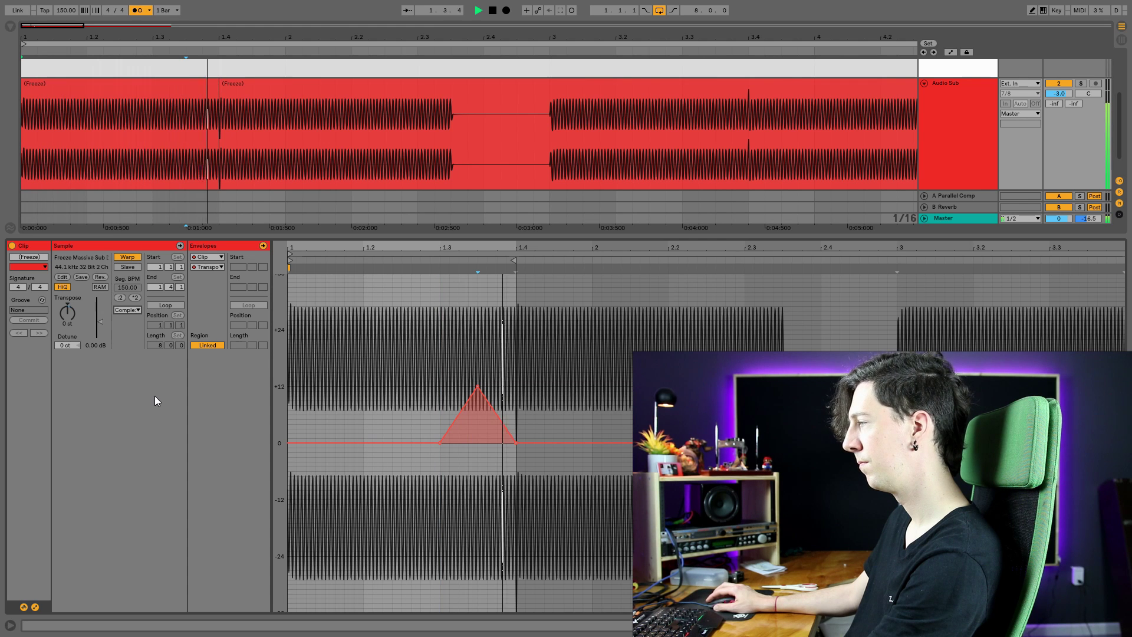